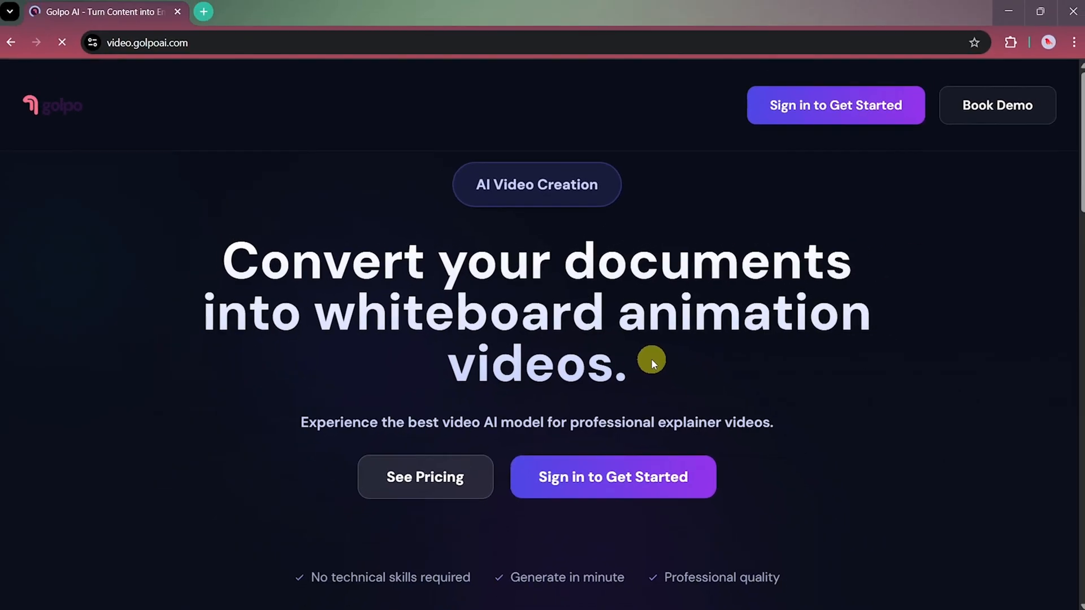
scroll(650, 359, "down", 2)
scroll(650, 359, "down", 2)
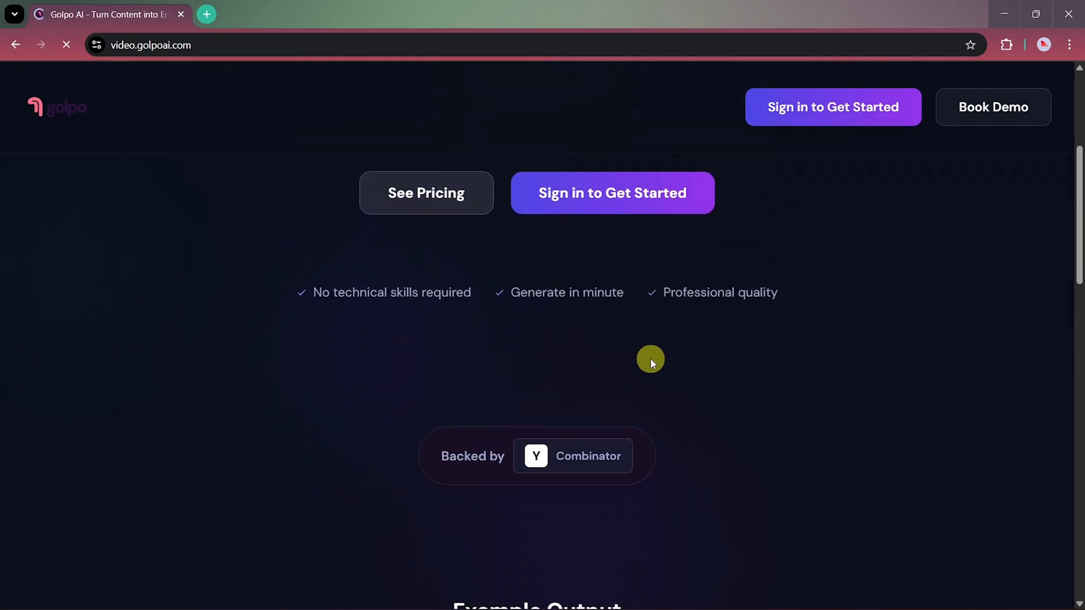
scroll(650, 359, "down", 1)
scroll(650, 358, "down", 1)
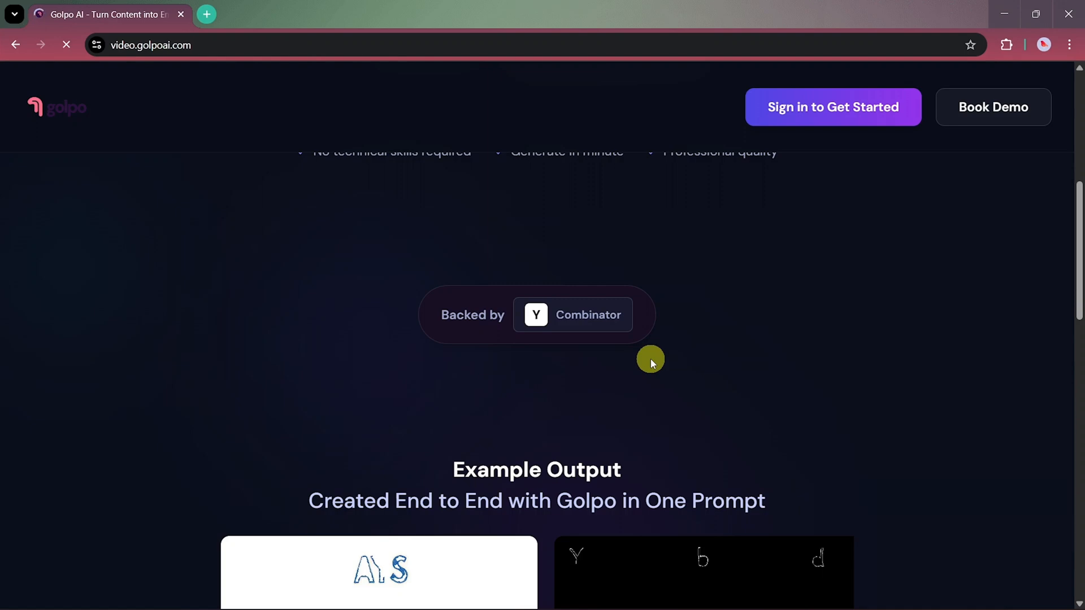
scroll(650, 359, "up", 5)
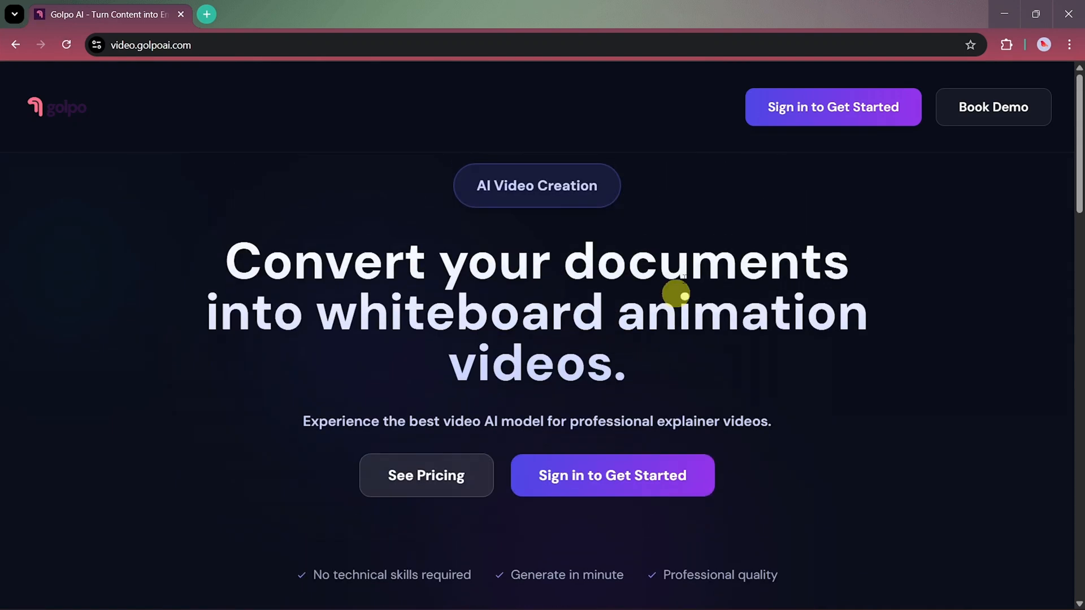
- Sign in to Golpo AI with a Google account and reach the creation playground
left_click(772, 118)
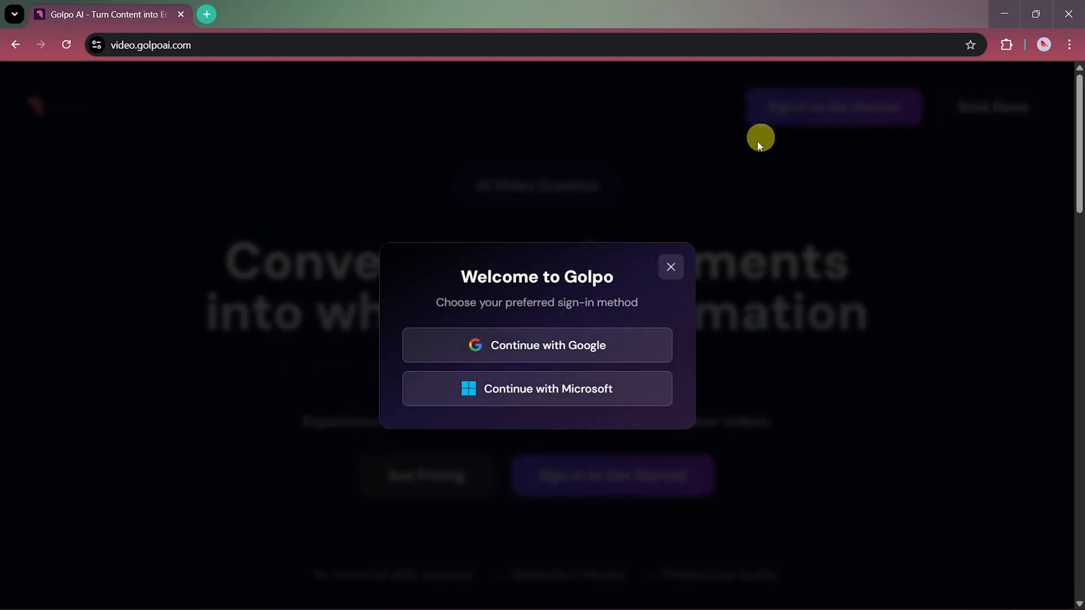
left_click(620, 339)
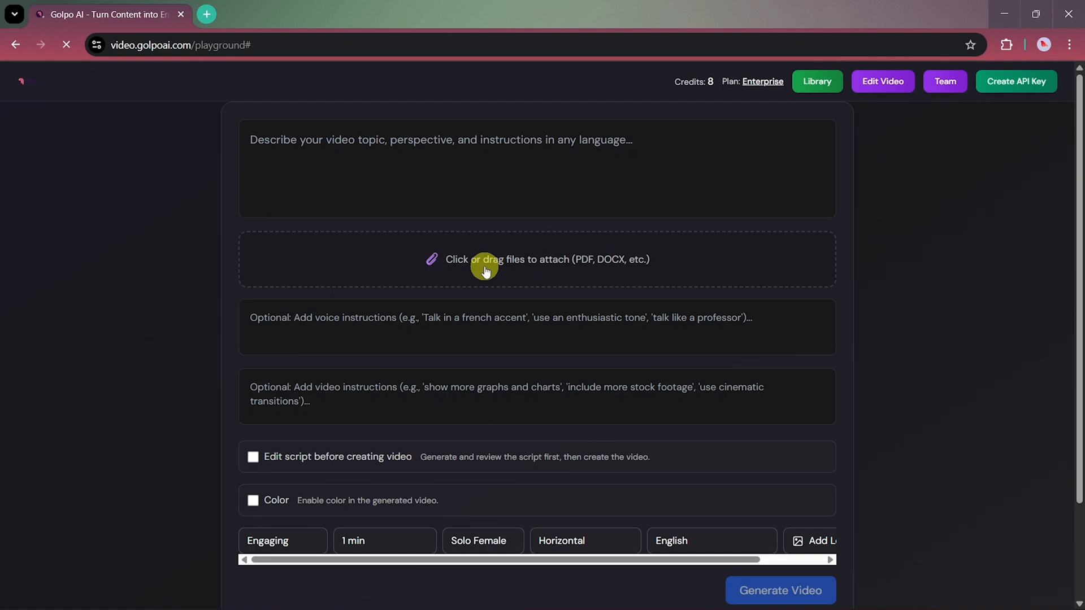
- Enter an explainer-video topic on the latest AI study tools and a 'usa accent' voice note
left_click(445, 151)
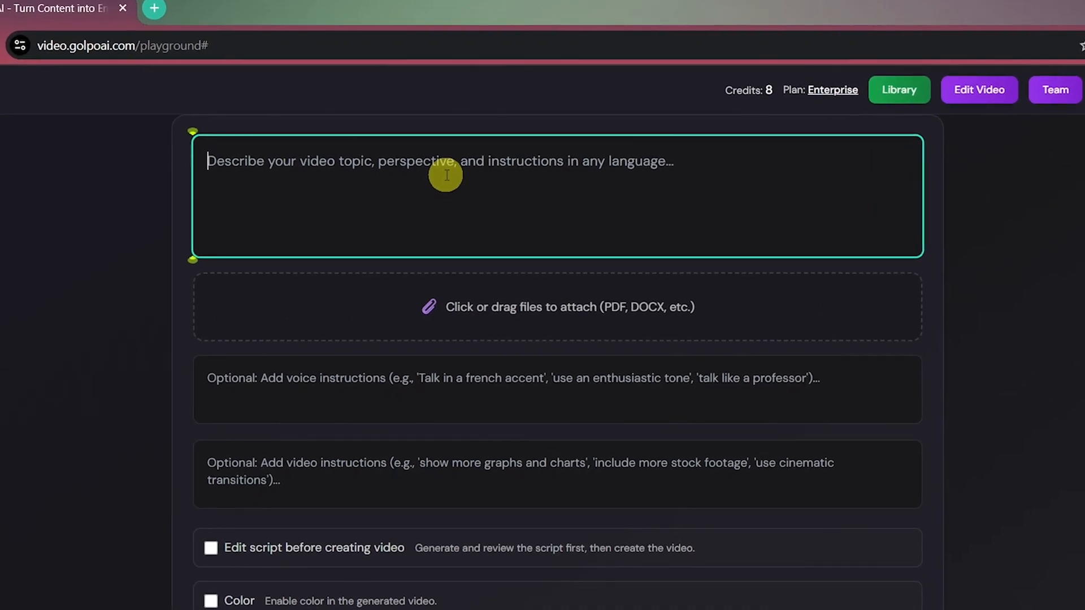
type("ma")
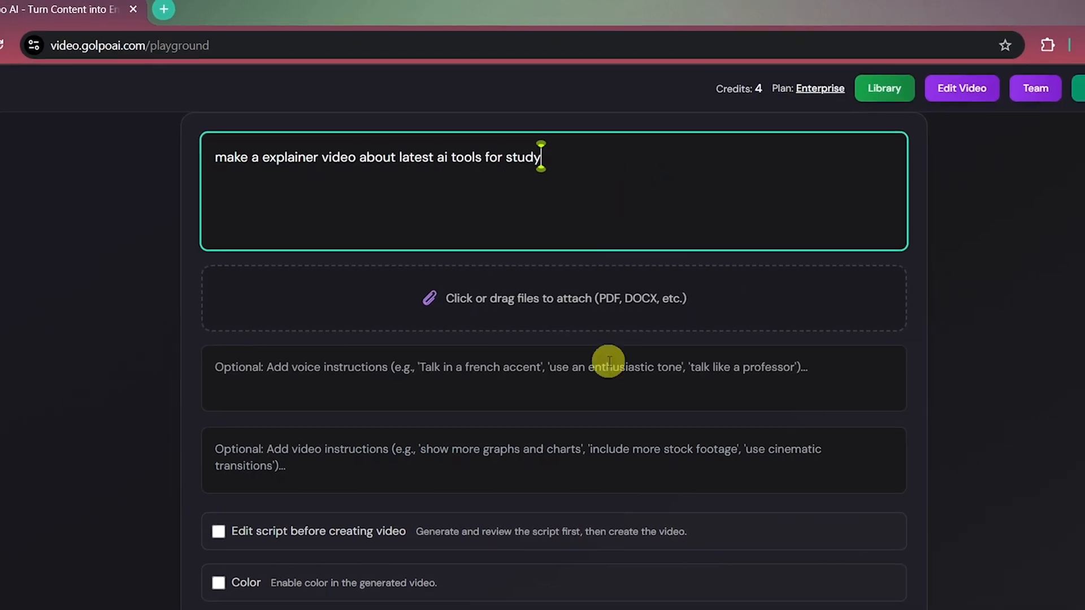
left_click(331, 366)
type("usa accent")
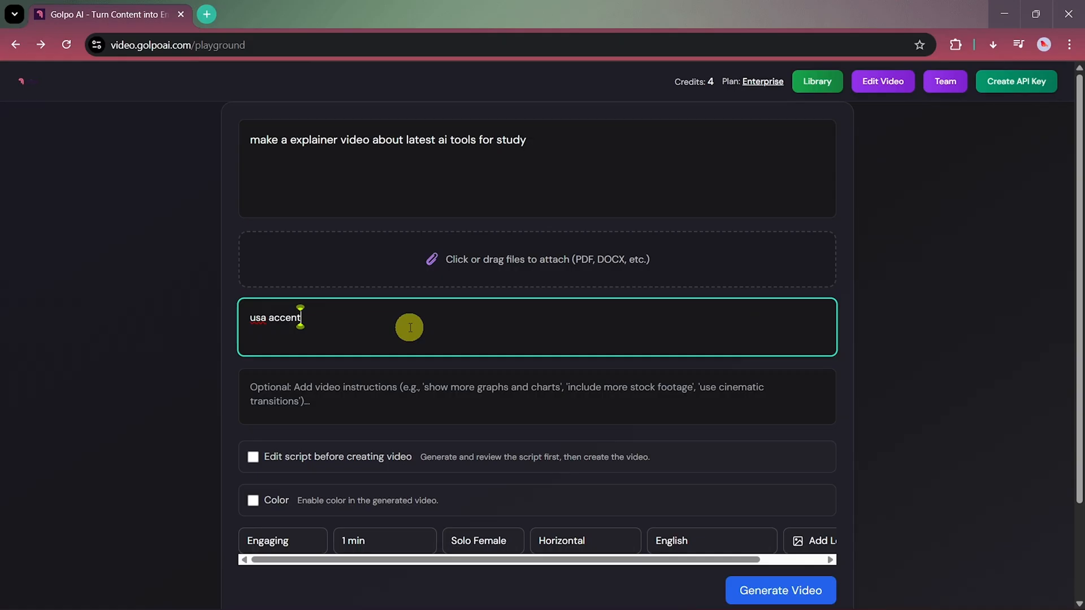
left_click(351, 390)
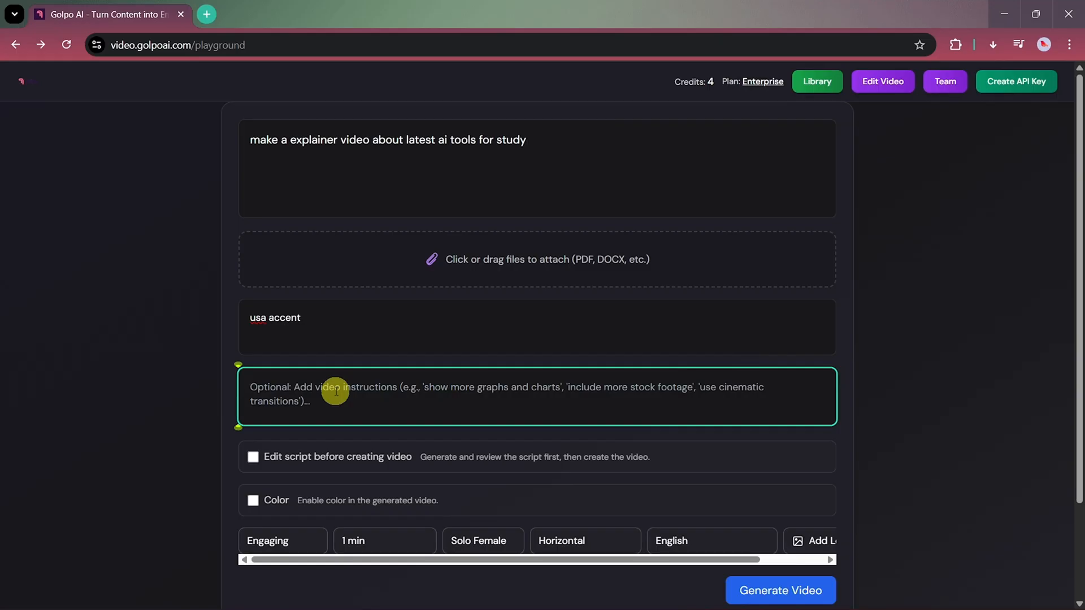
scroll(335, 392, "down", 1)
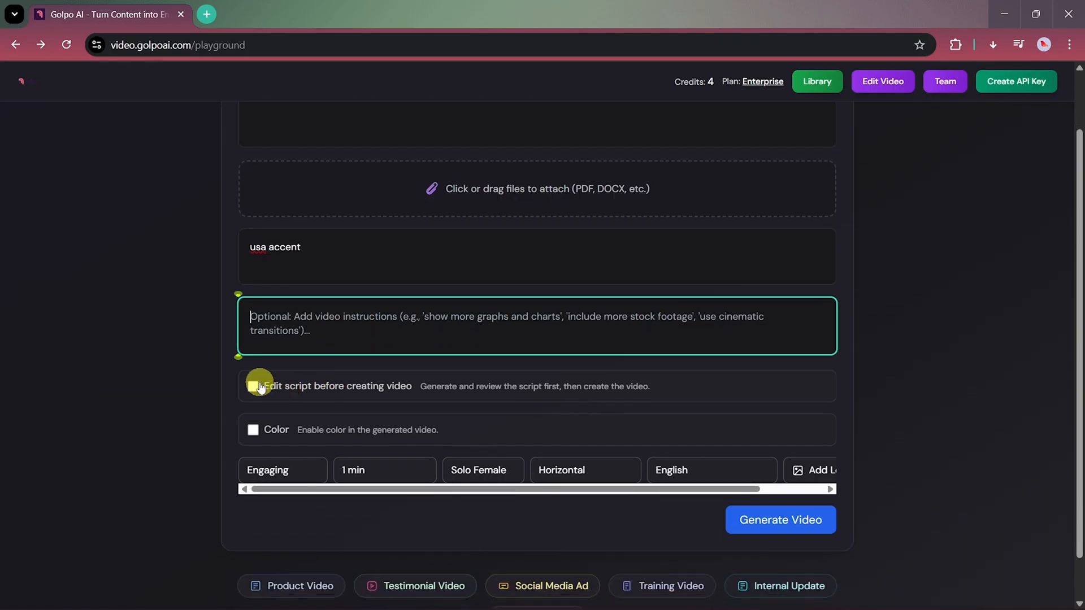
- Turn on script review, keep the Engaging style and set the duration to 2 min
left_click(253, 387)
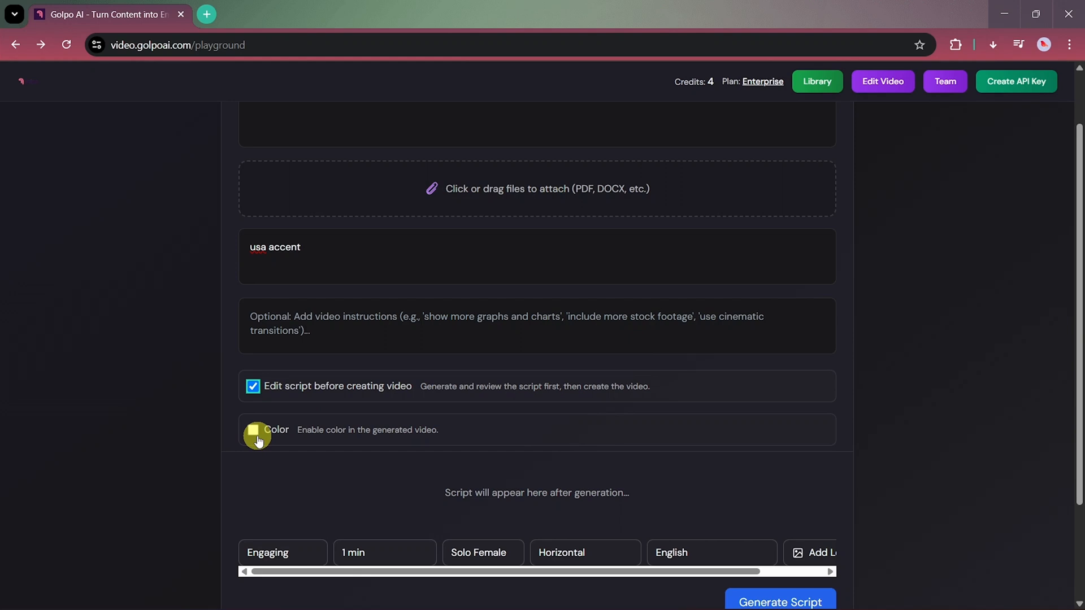
scroll(423, 420, "down", 1)
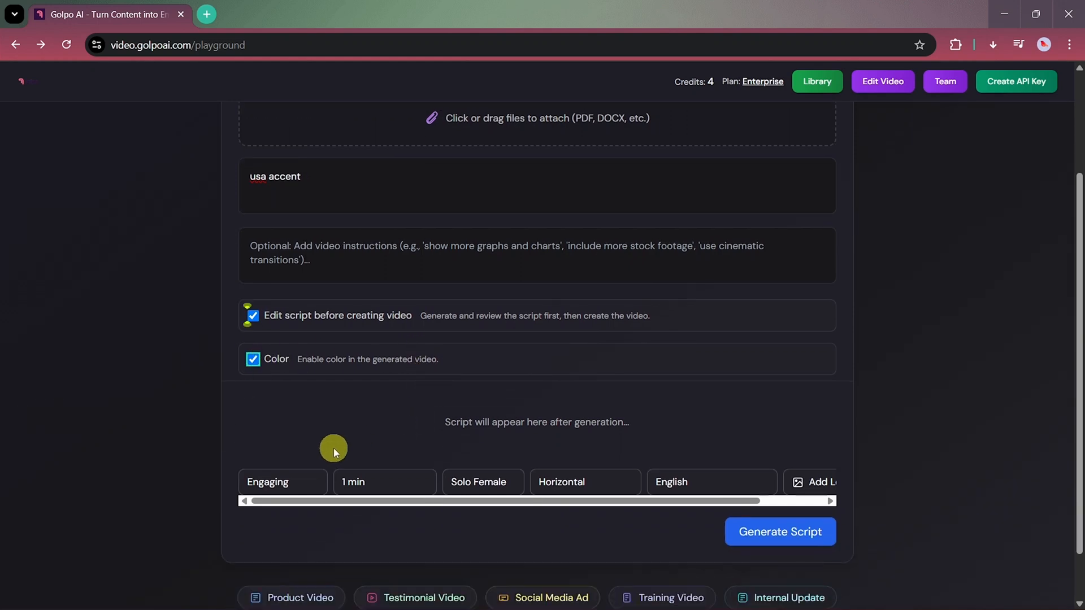
left_click(293, 482)
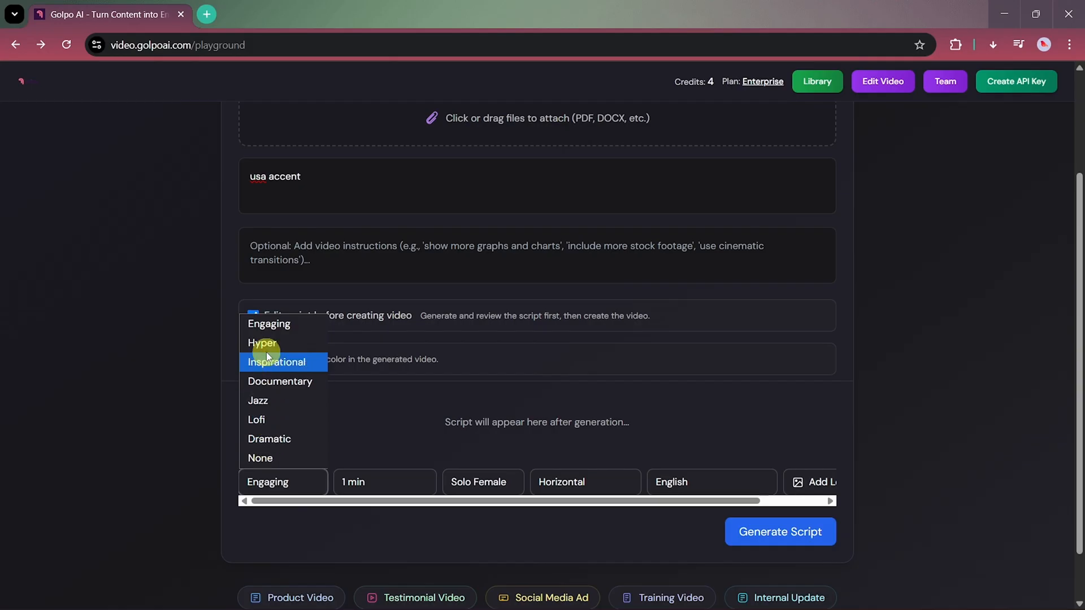
left_click(267, 324)
left_click(383, 476)
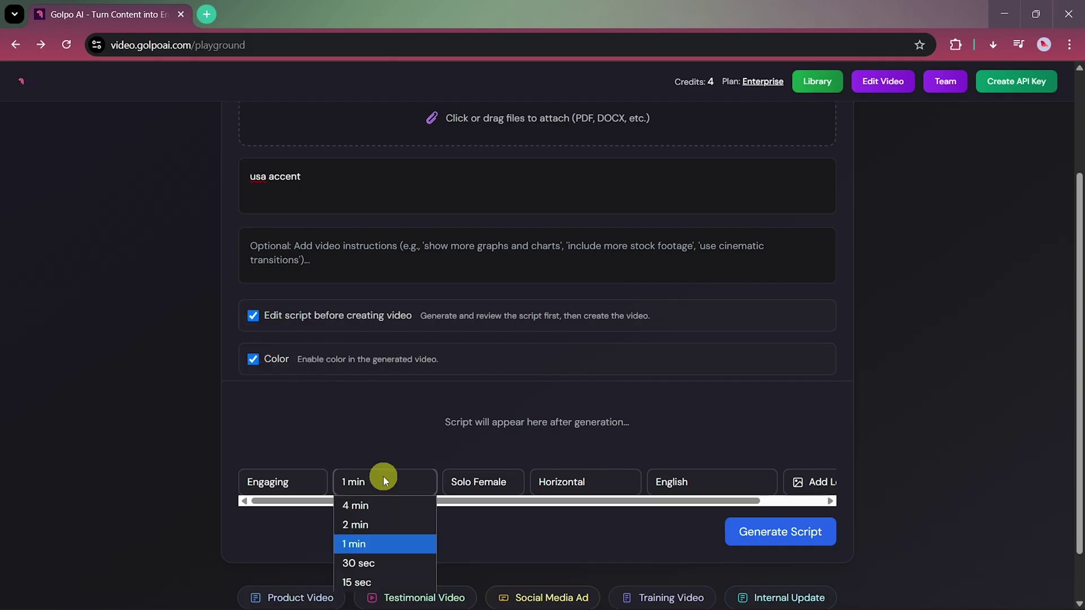
left_click(367, 526)
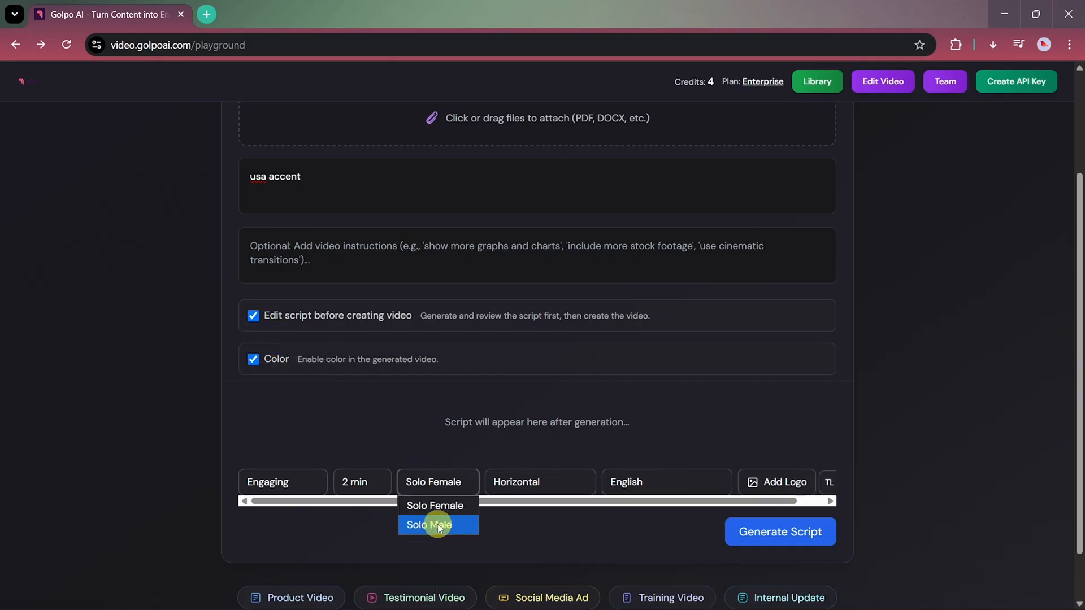
- Set a Solo Male narrator, keep English, and generate the script from these settings
left_click(438, 528)
left_click(526, 487)
left_click(629, 482)
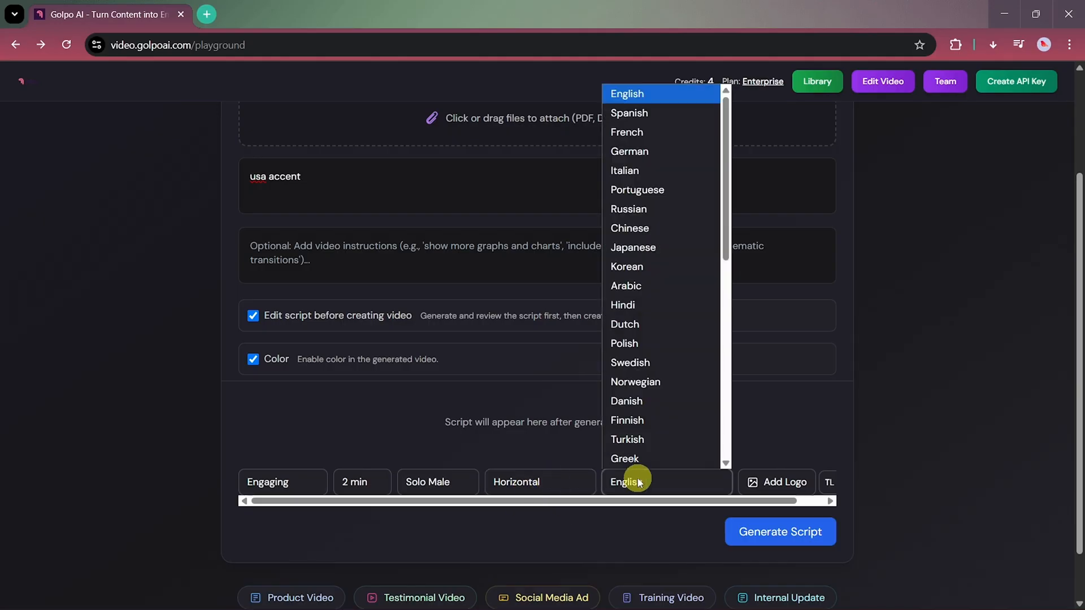
left_click(754, 482)
scroll(753, 482, "right", 2)
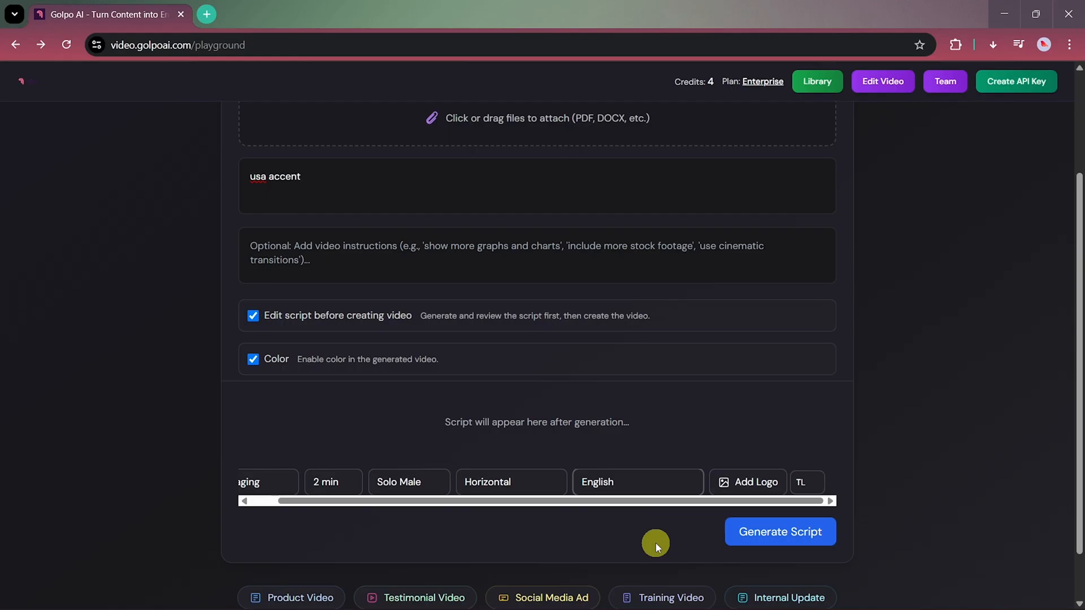
left_click(740, 531)
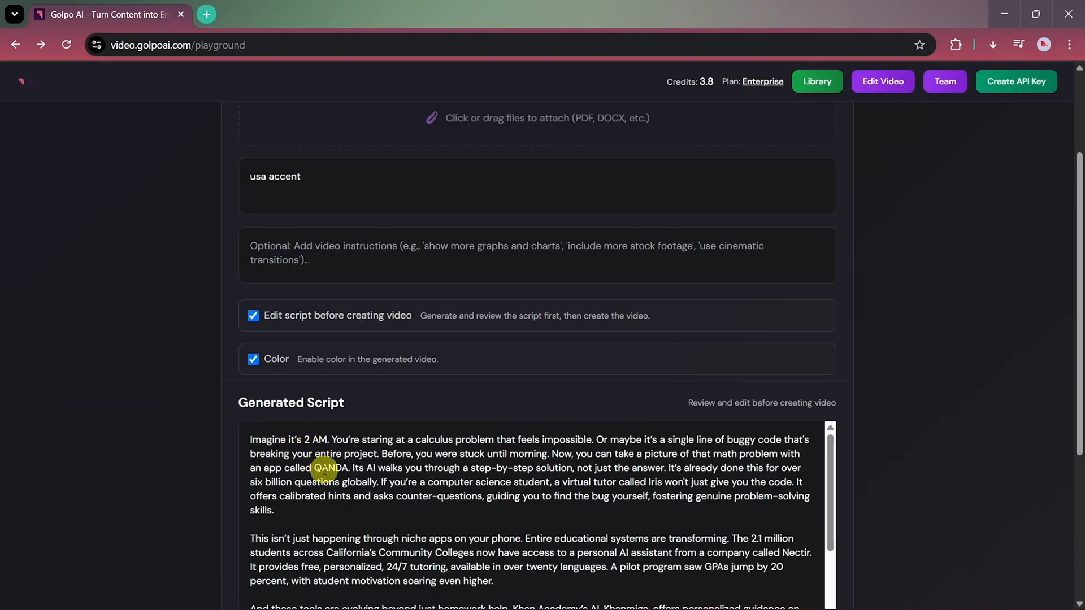
scroll(335, 500, "down", 2)
scroll(335, 500, "down", 2)
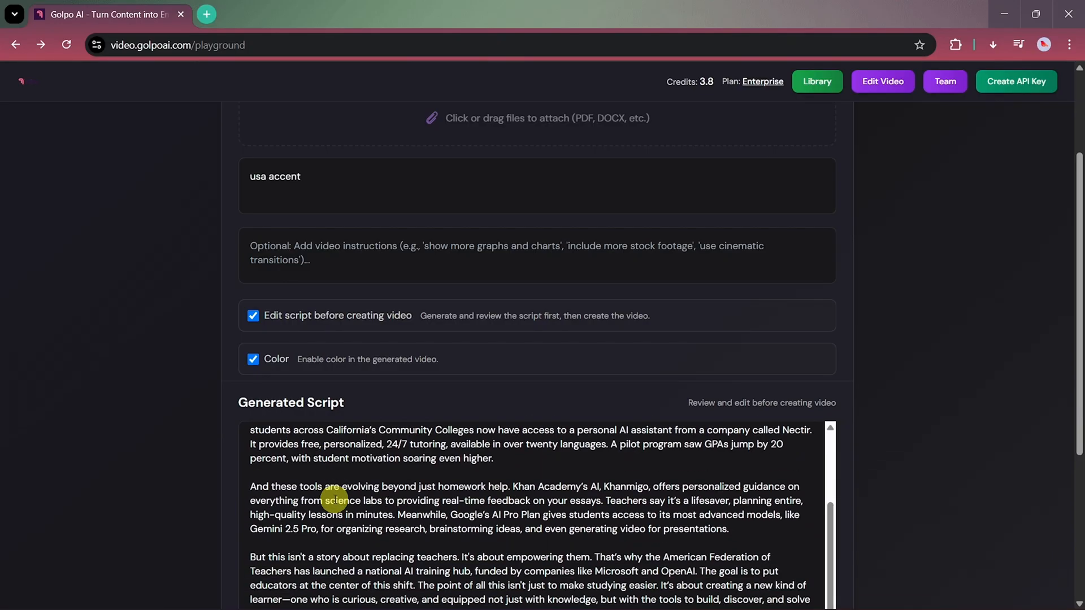
scroll(334, 500, "down", 3)
scroll(335, 500, "down", 2)
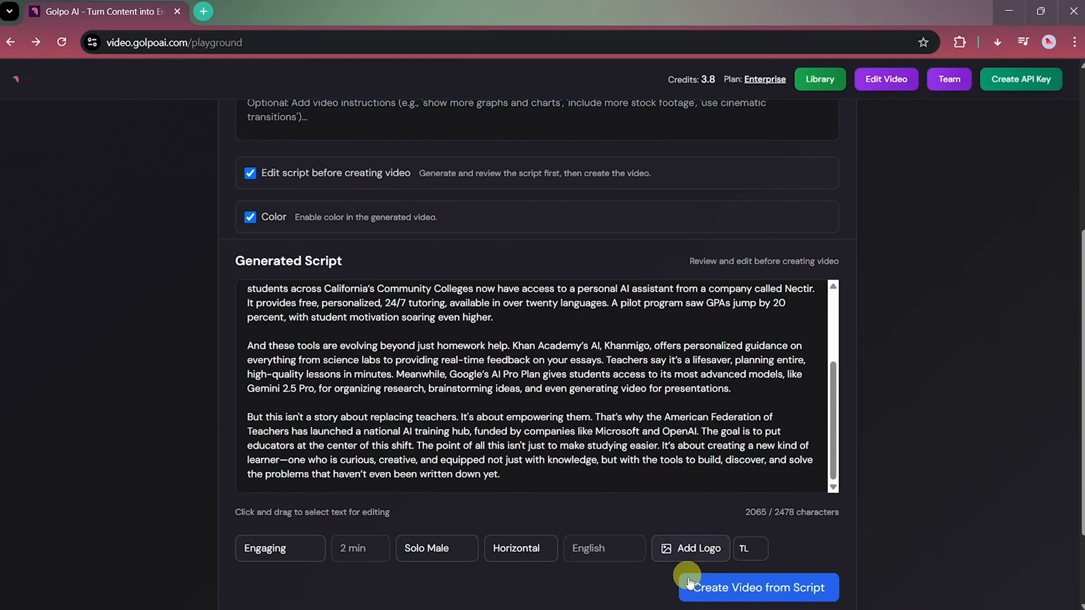
- Create the video from the generated AI study tools script
left_click(693, 587)
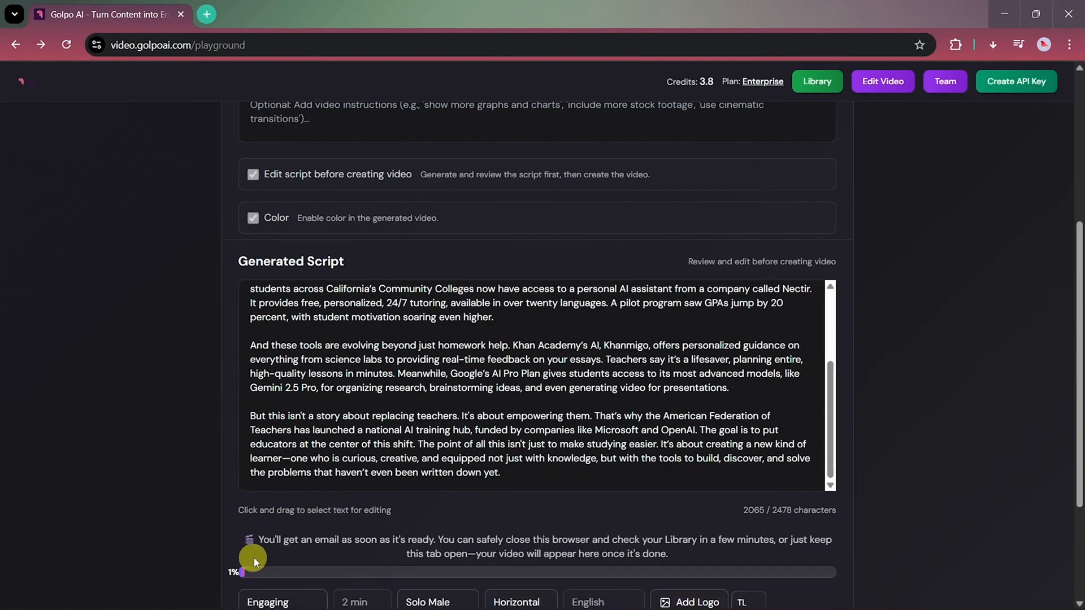
scroll(303, 561, "down", 1)
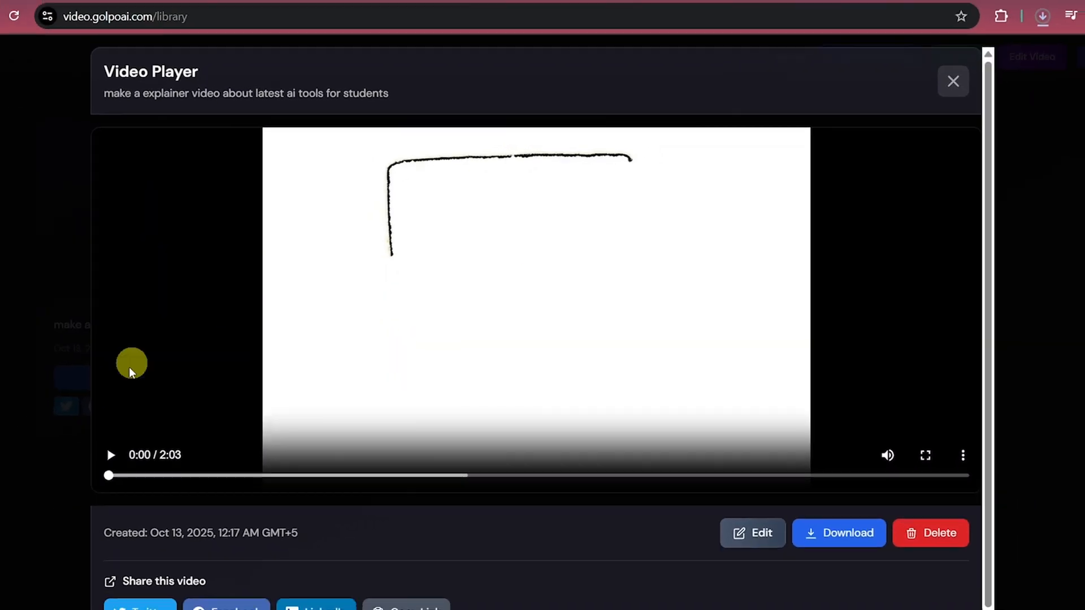
- Play the finished 2-minute explainer video from the library player
left_click(92, 461)
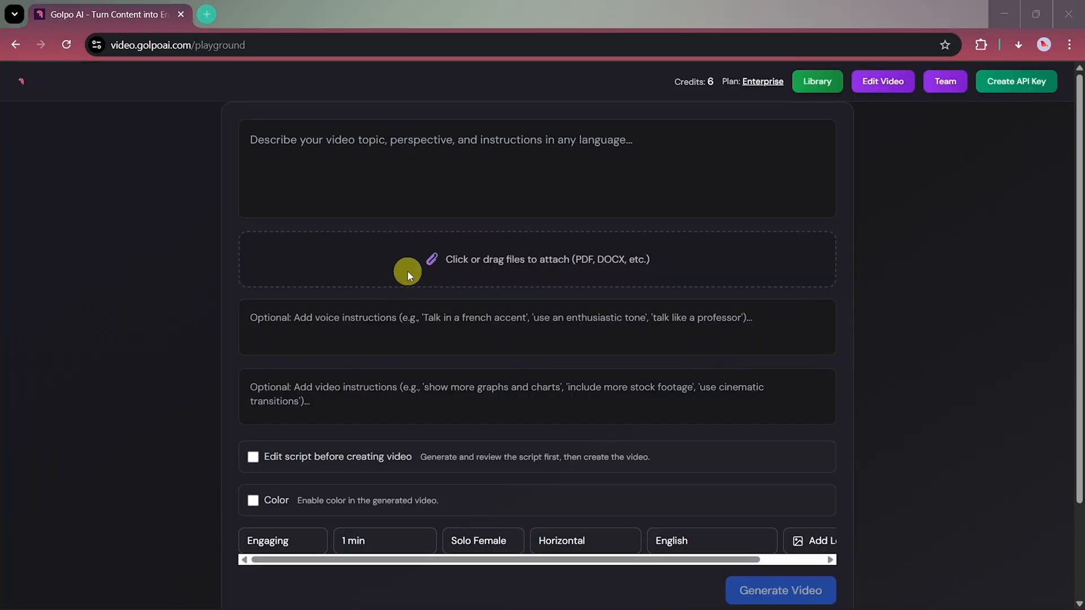
- Attach the 'Revolution of AI' document, add an 'enthusiastic tone' note and enable script review
left_click(407, 275)
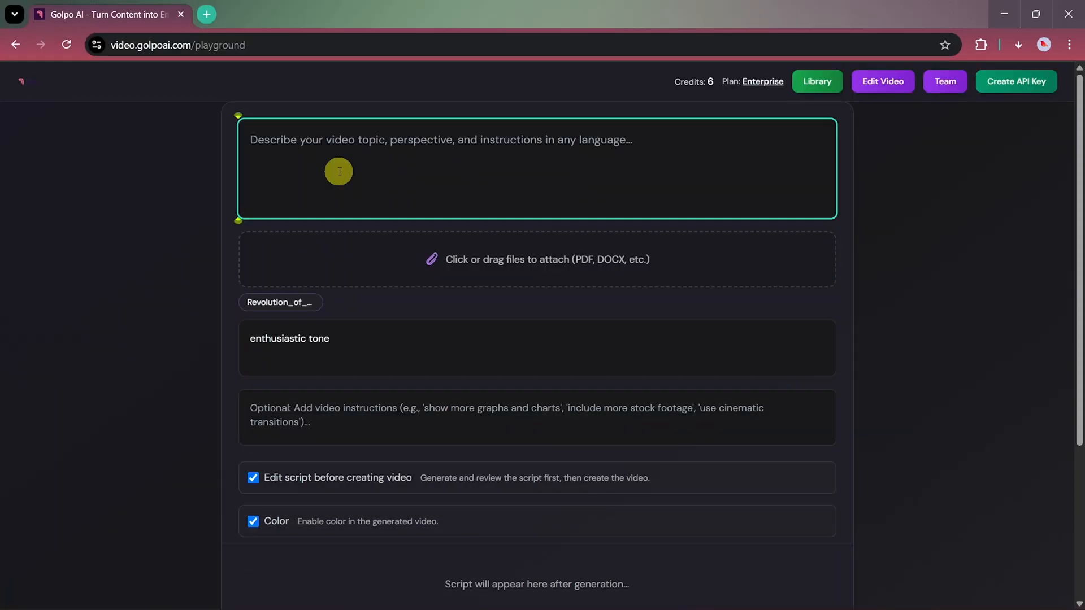
type("r")
key("Tab")
type("enth")
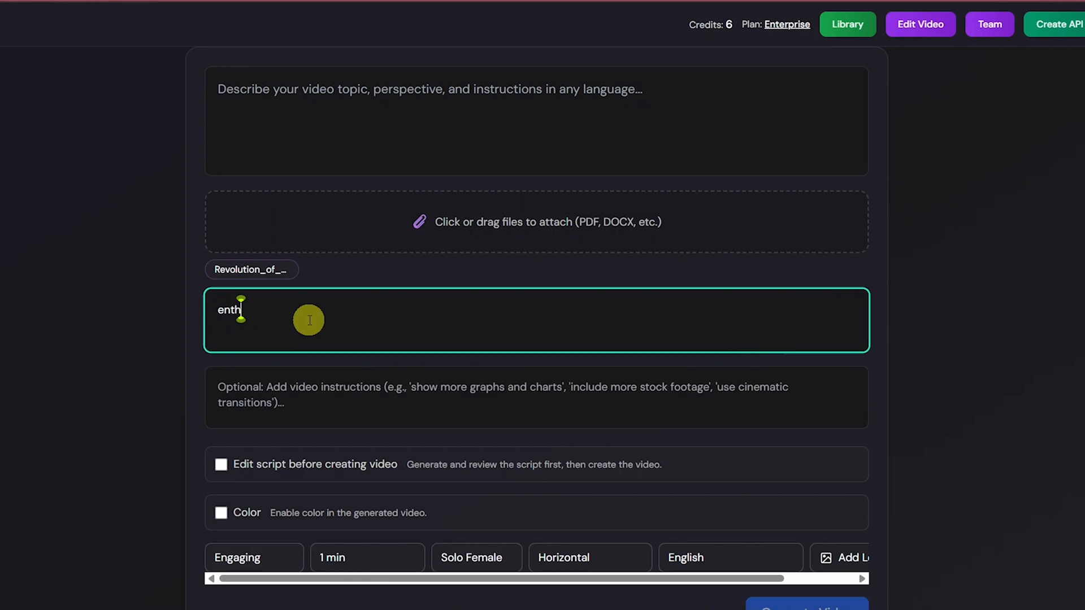
type("usiastic tone")
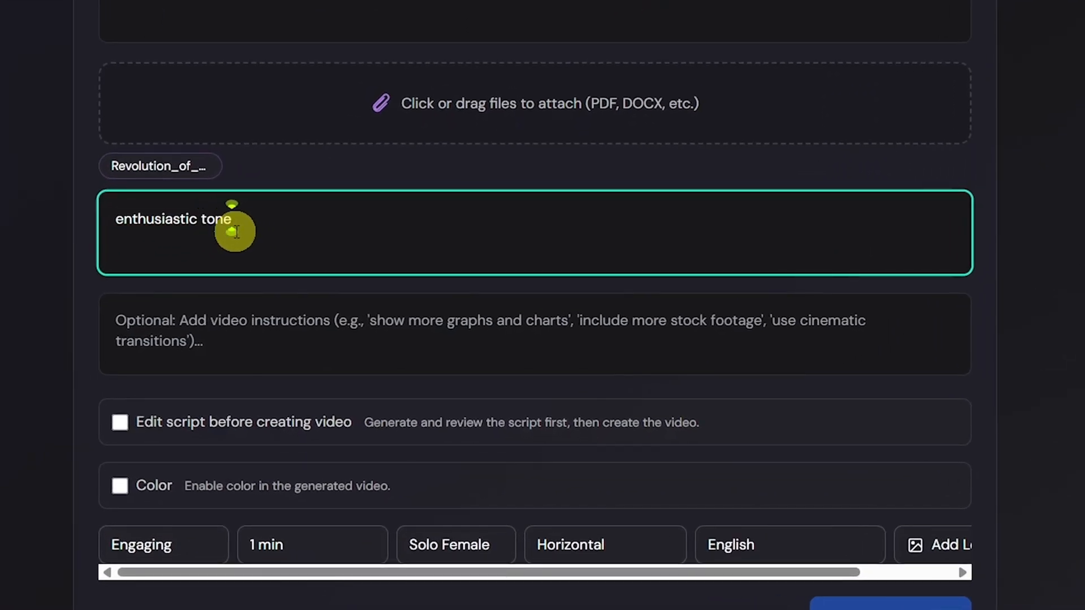
left_click(274, 338)
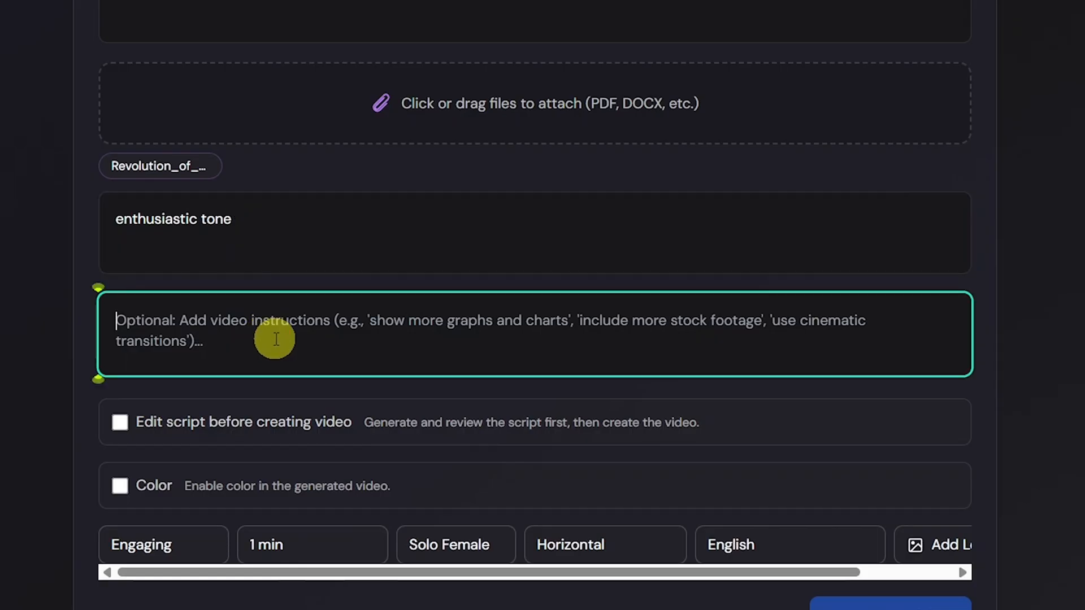
left_click(119, 421)
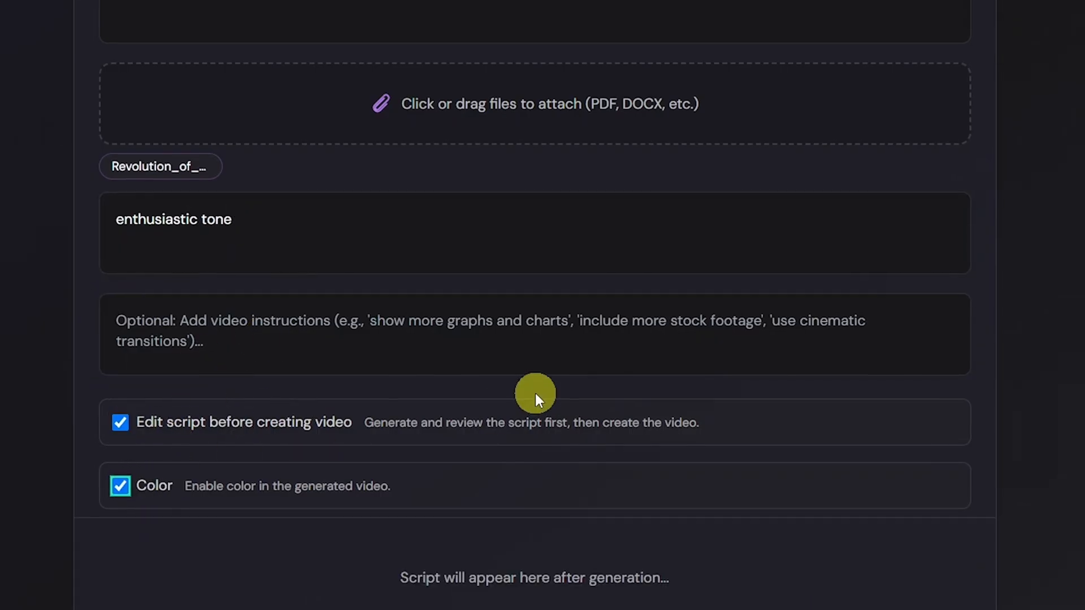
scroll(535, 394, "down", 3)
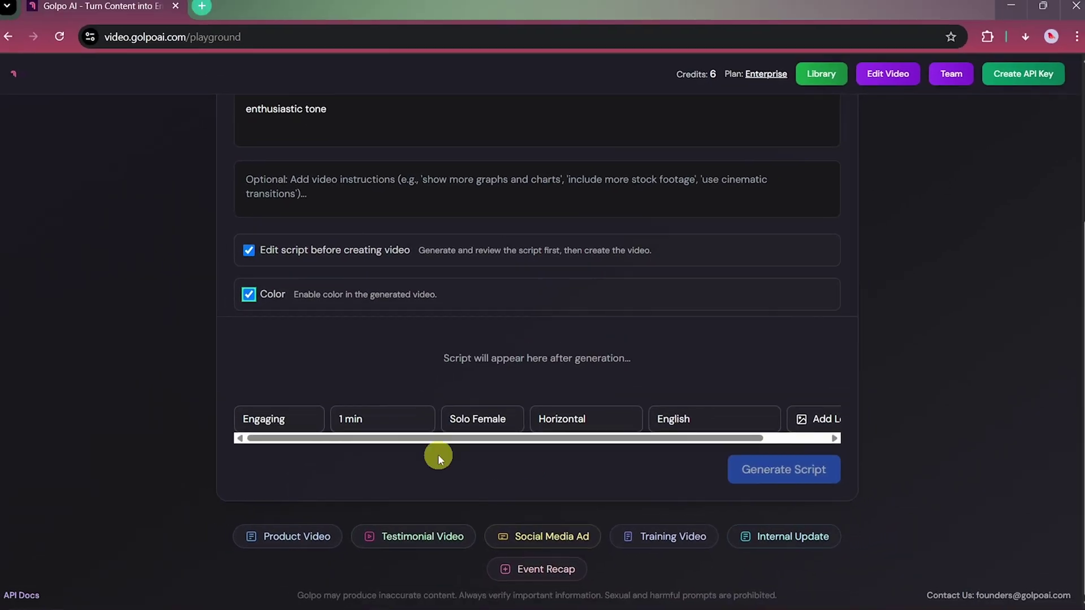
- Set Documentary style, 2 min length and Solo Male narrator, keeping English
left_click(269, 419)
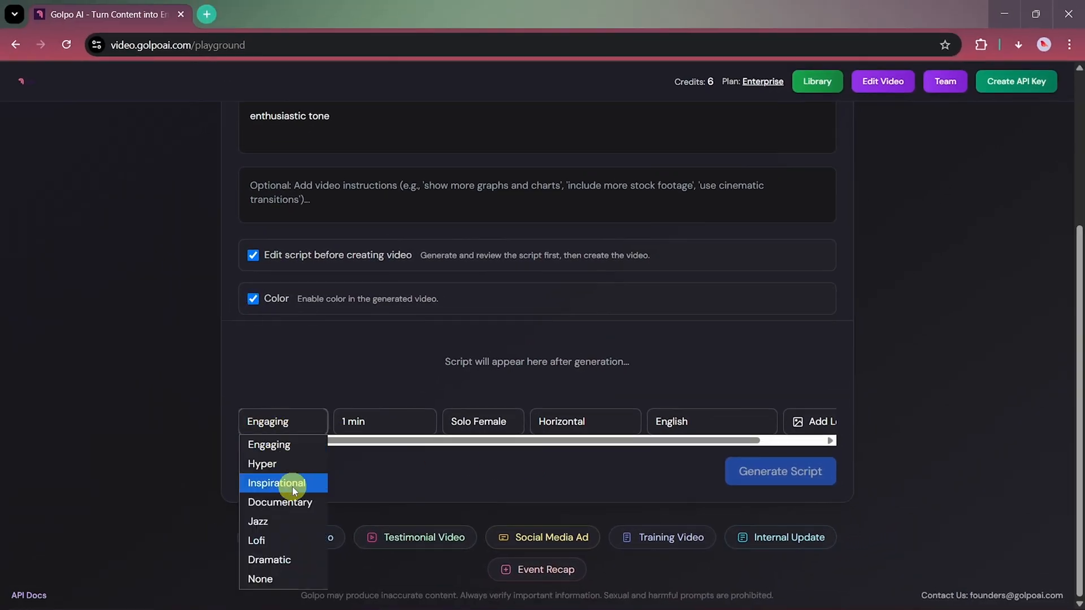
left_click(284, 502)
left_click(357, 423)
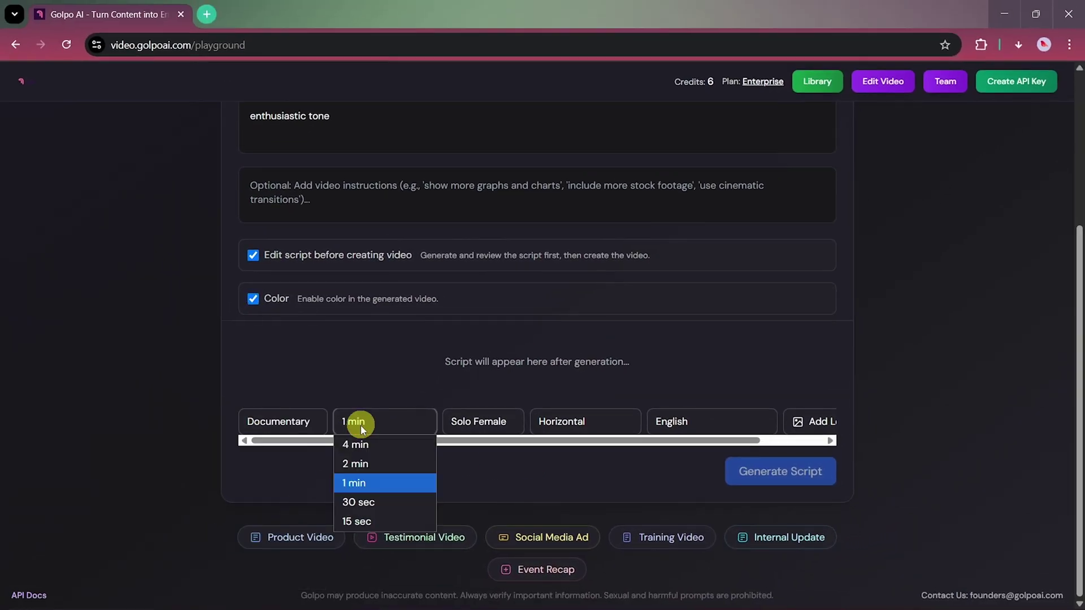
left_click(357, 464)
left_click(435, 428)
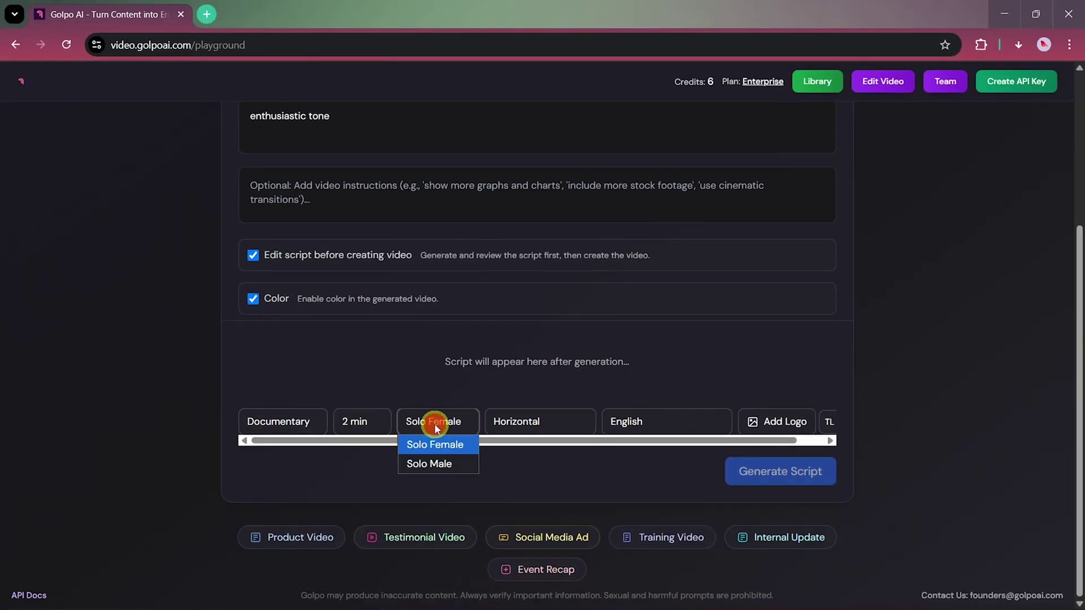
left_click(436, 465)
left_click(613, 423)
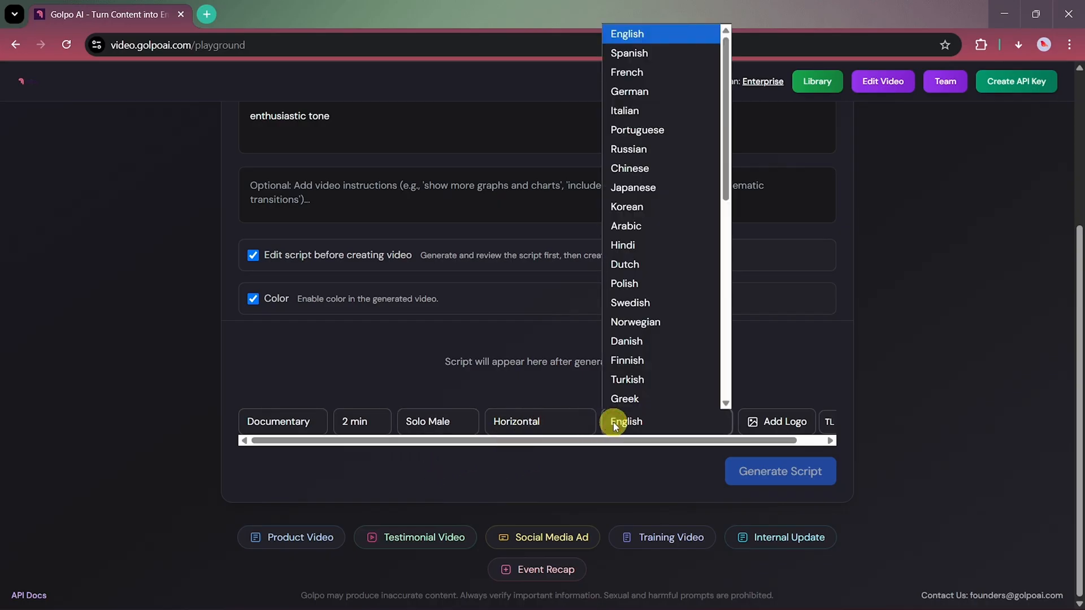
scroll(774, 430, "right", 1)
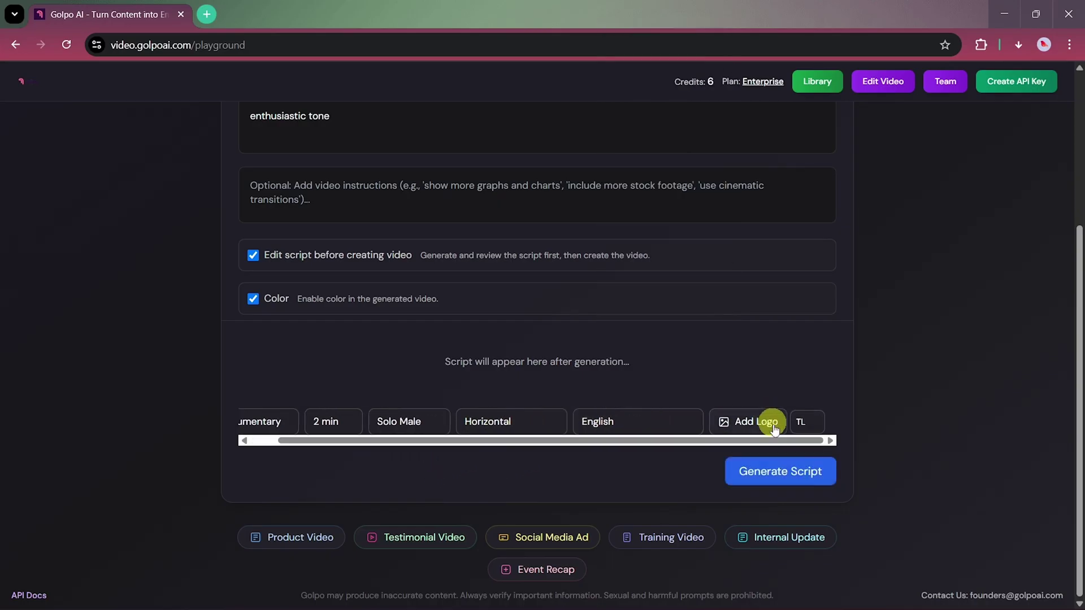
- Generate the AI history script and create the video from it
left_click(764, 478)
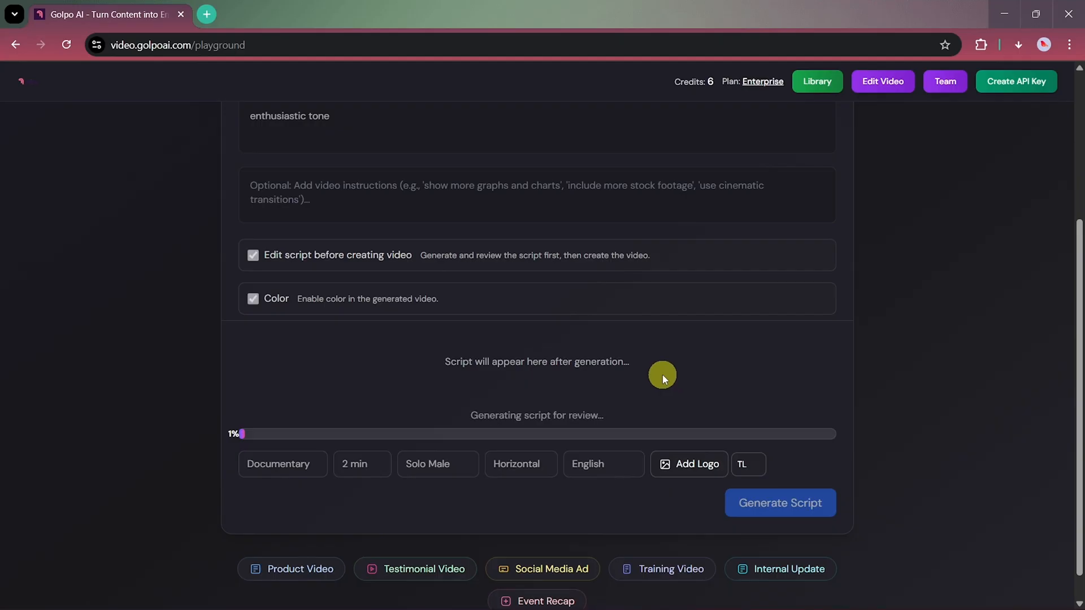
scroll(405, 476, "down", 1)
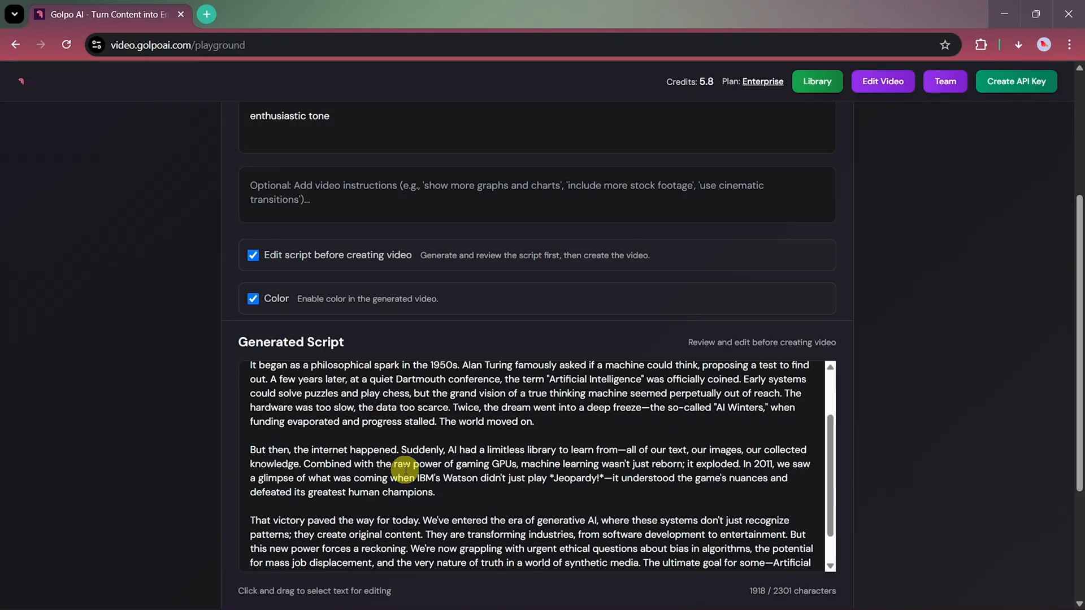
scroll(427, 487, "down", 1)
scroll(439, 497, "down", 2)
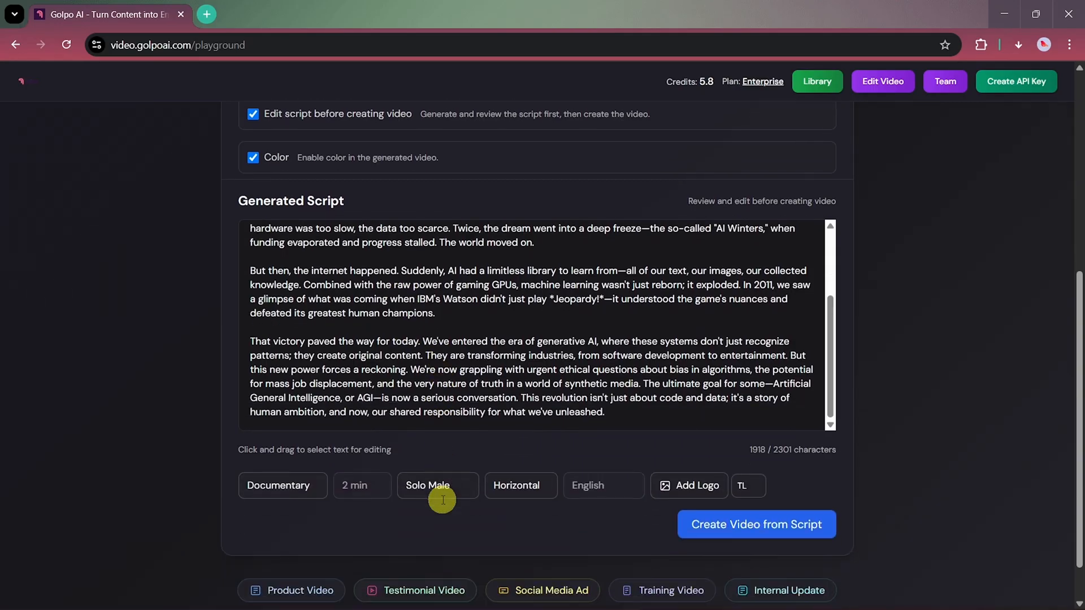
left_click(779, 526)
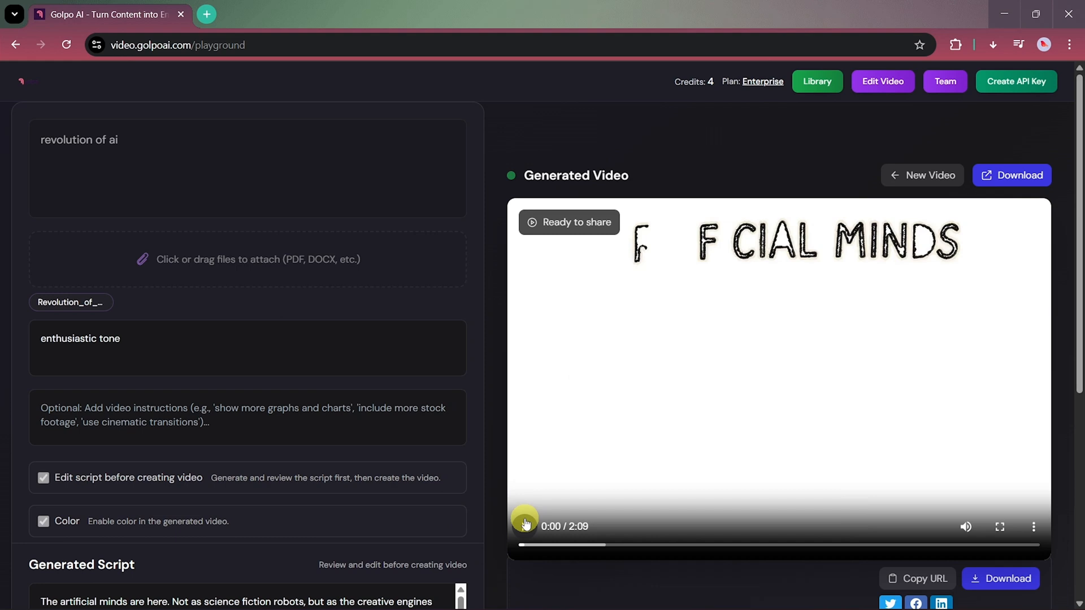
- Play the generated AI history video to review it
left_click(524, 527)
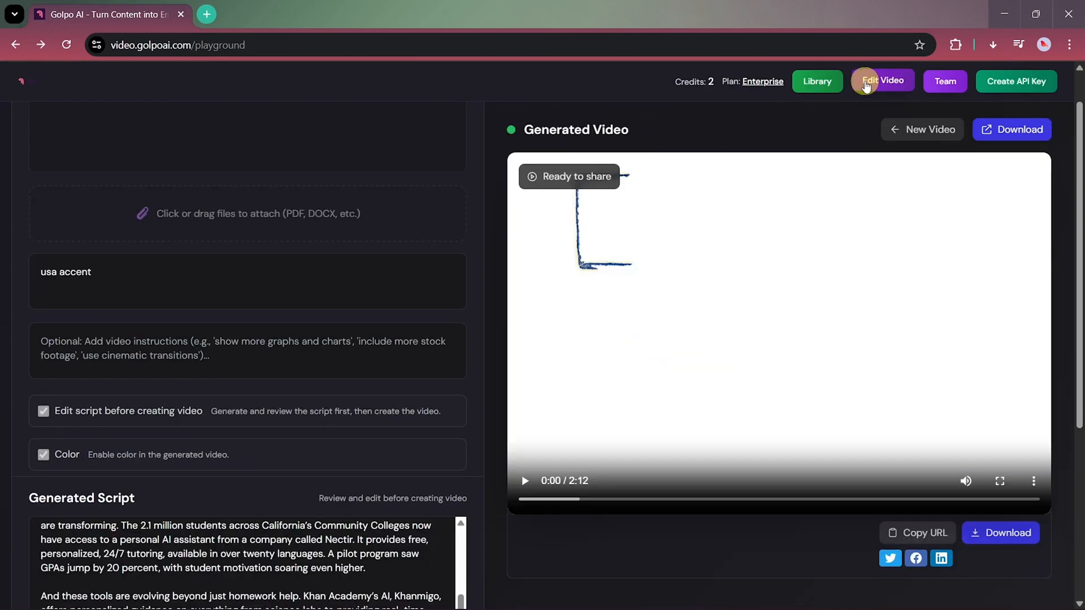
- From the library, open the 'revolution of ai' video's clip editor and edit Clip 1
left_click(867, 86)
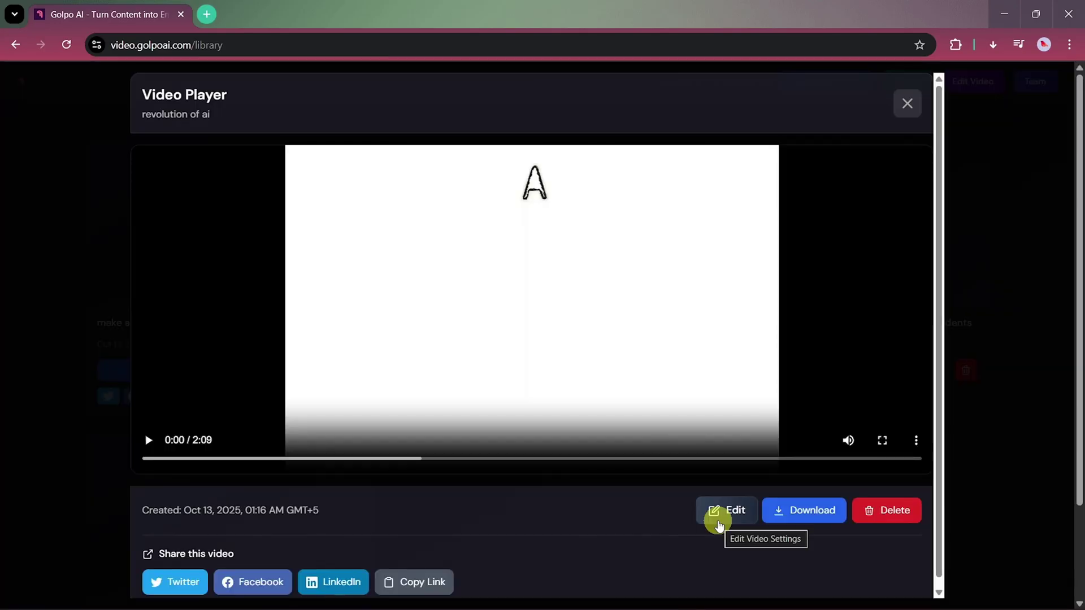
left_click(718, 522)
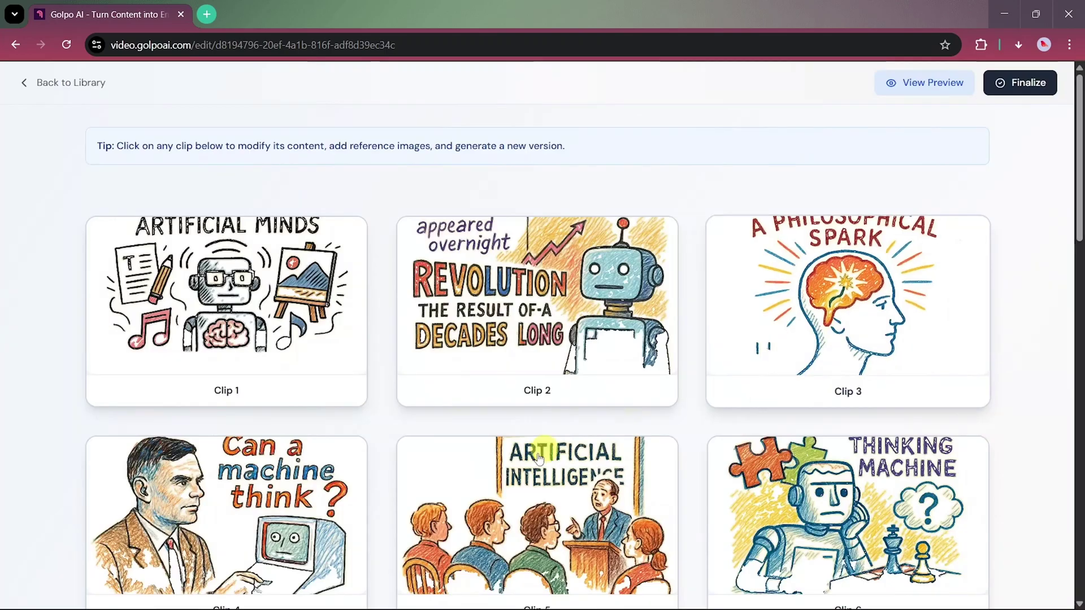
scroll(296, 502, "down", 2)
scroll(296, 502, "down", 2)
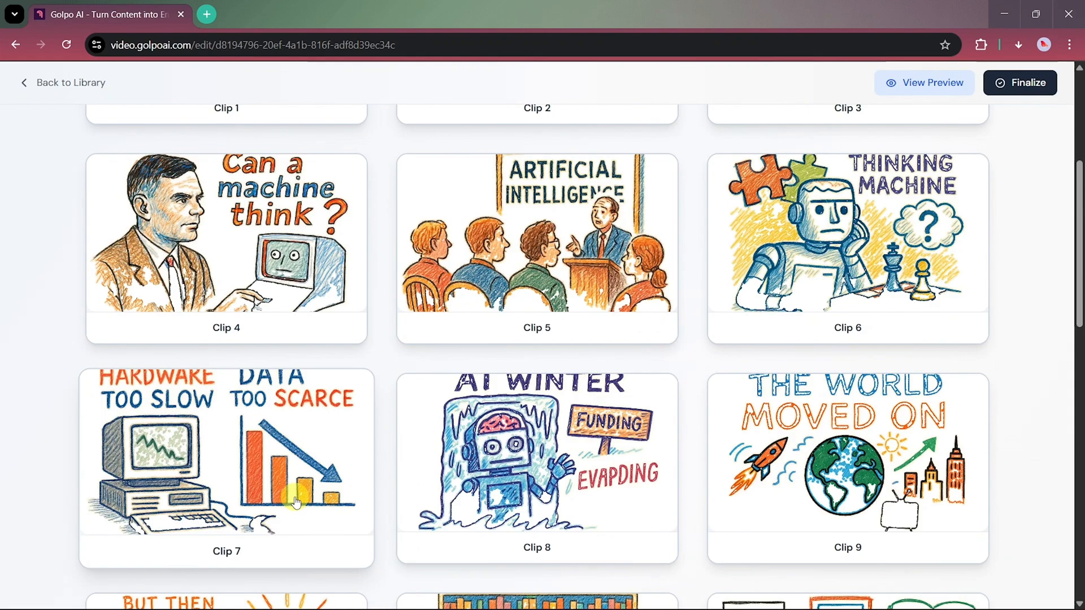
scroll(296, 501, "down", 3)
scroll(296, 502, "down", 2)
scroll(296, 502, "up", 2)
scroll(296, 502, "up", 10)
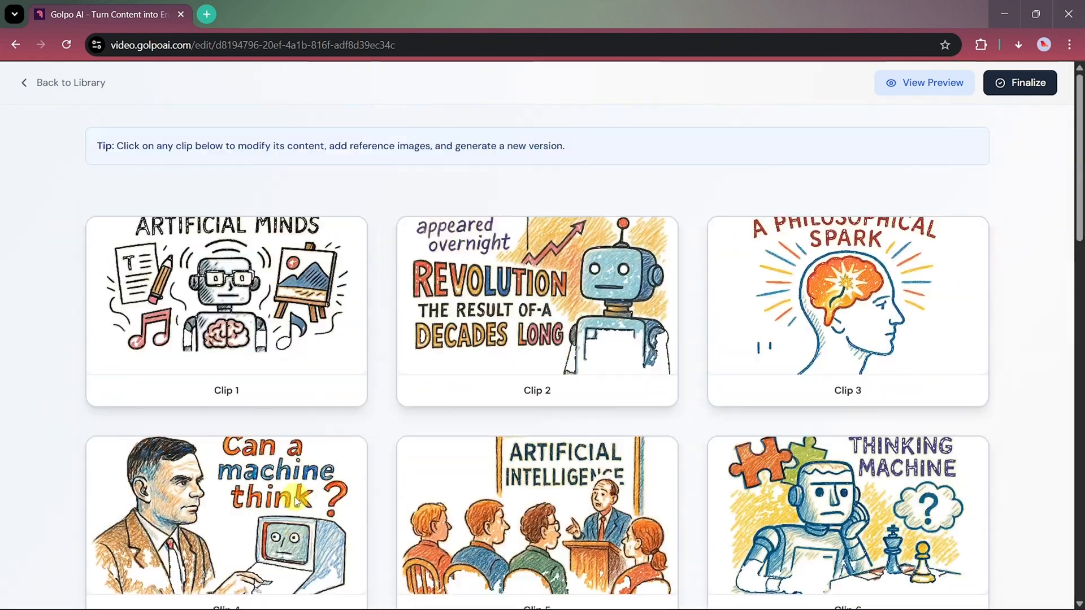
left_click(248, 324)
- Play Clip 1's original animation, then leave its editor unchanged via Escape
left_click(136, 347)
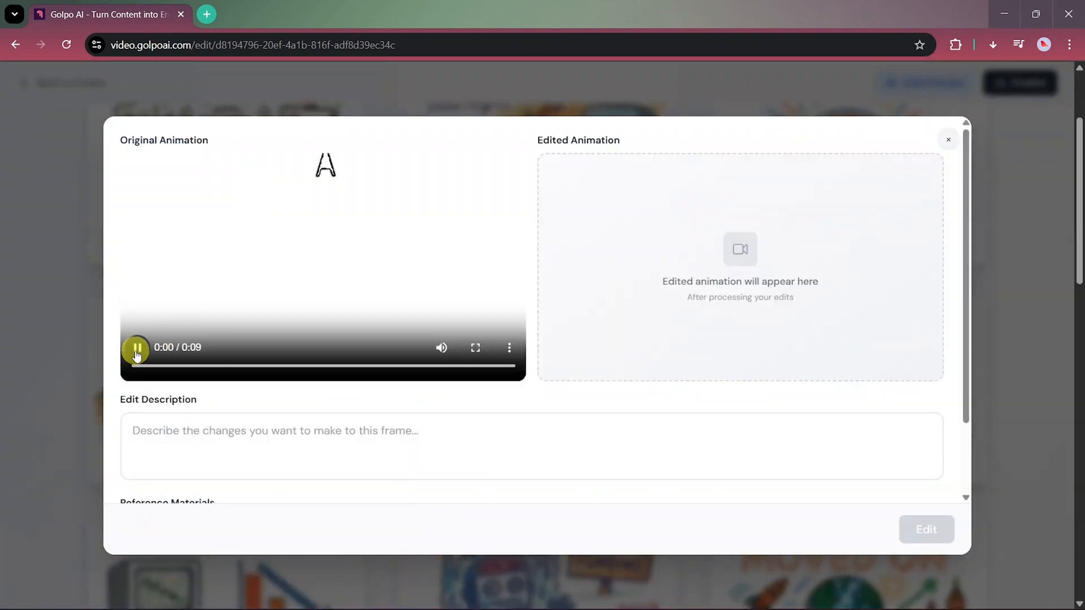
left_click(307, 431)
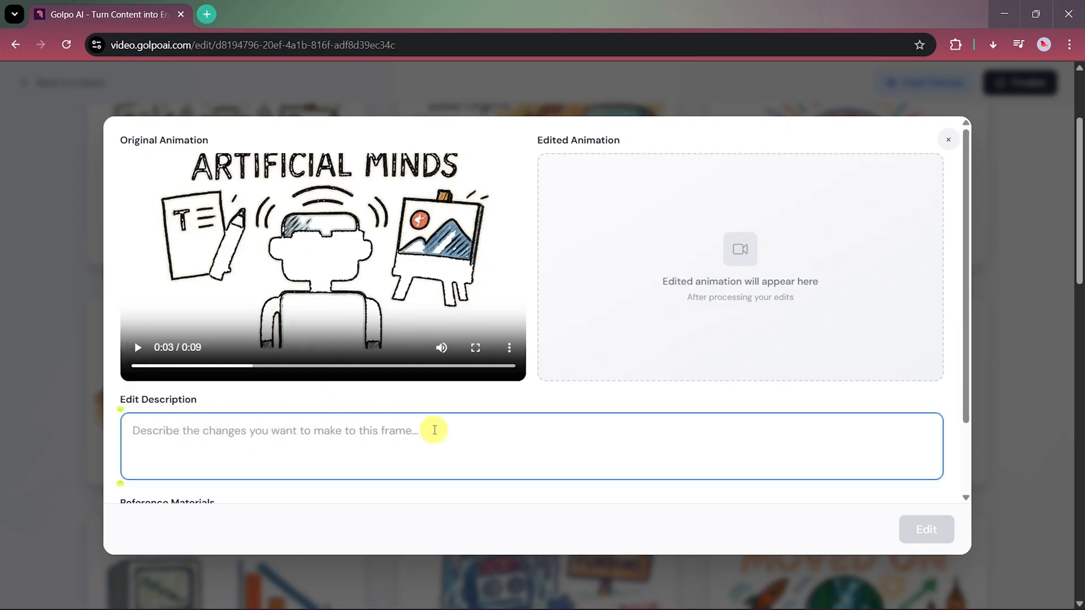
scroll(434, 430, "down", 2)
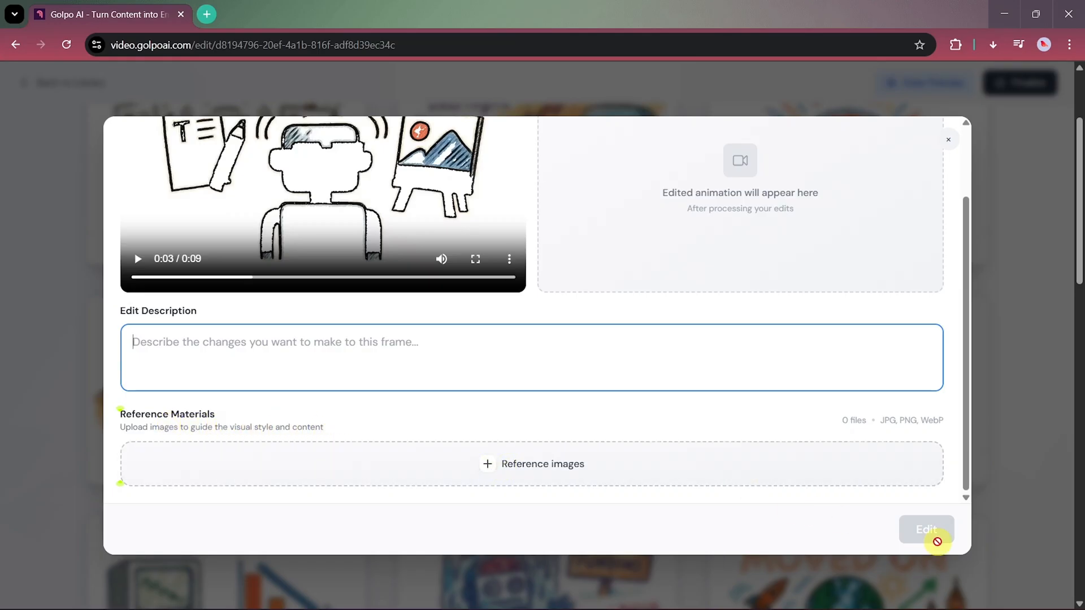
scroll(642, 427, "up", 2)
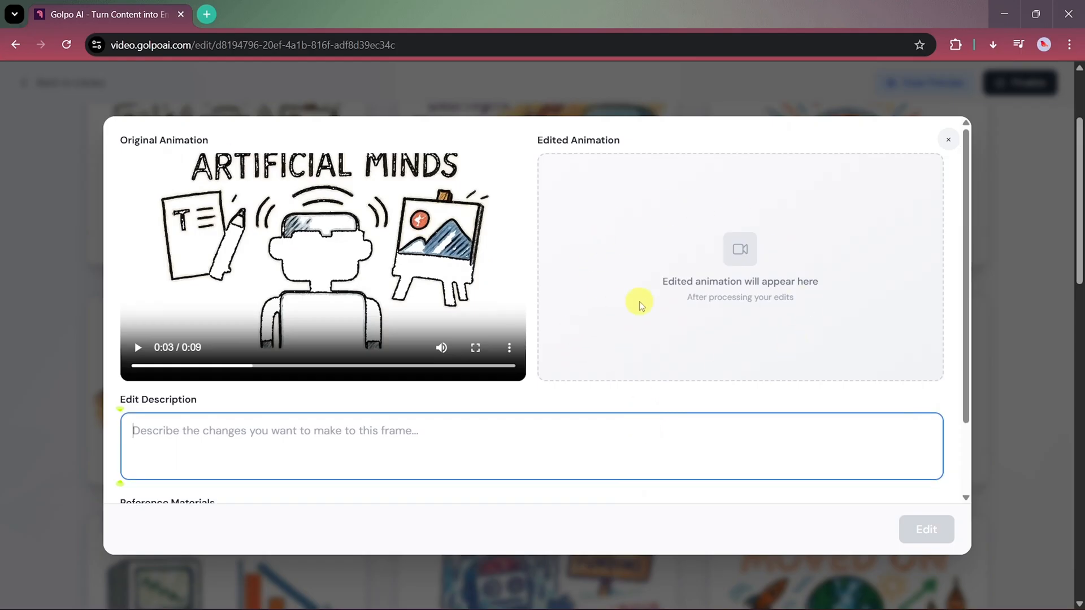
key("Escape")
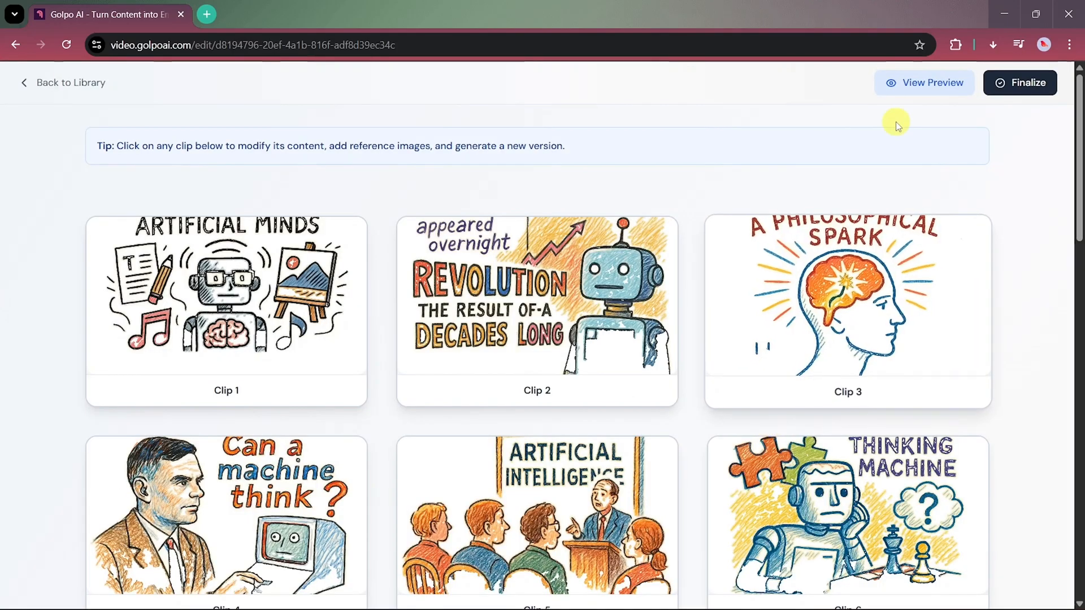
- Finalize the AI history video, confirming so all edits are saved
left_click(1003, 86)
left_click(642, 373)
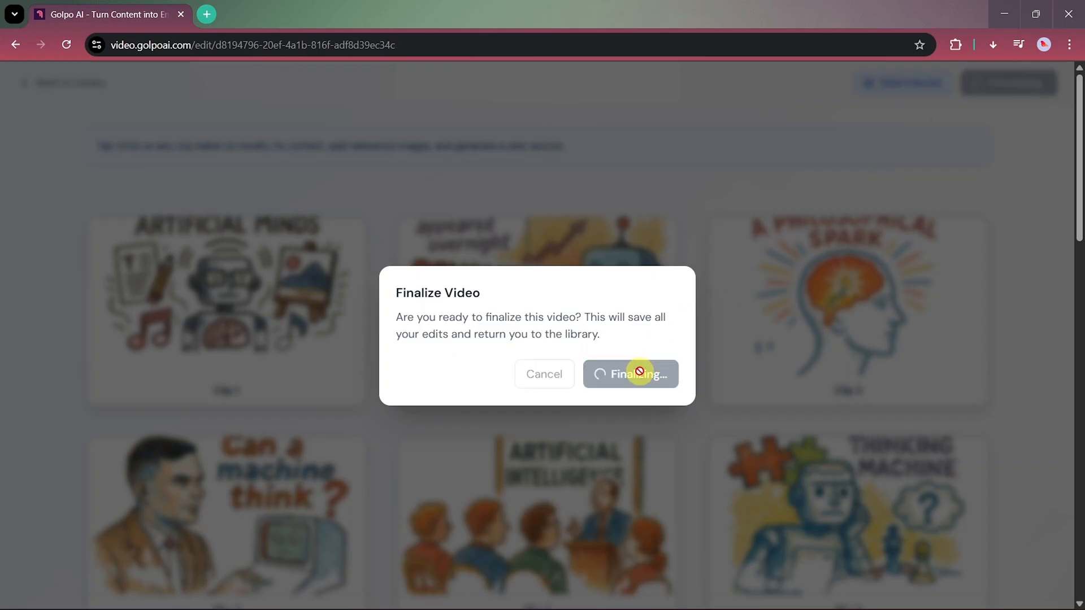